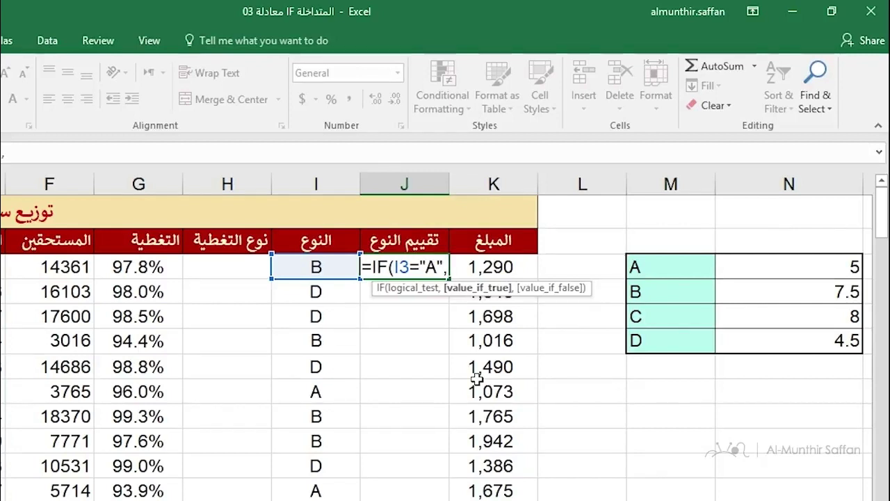
Step: Continue J3's IF formula to return 5 for "A", then nest an IF returning 7.5 when I3="B"
{"action": "type", "text": "5"}
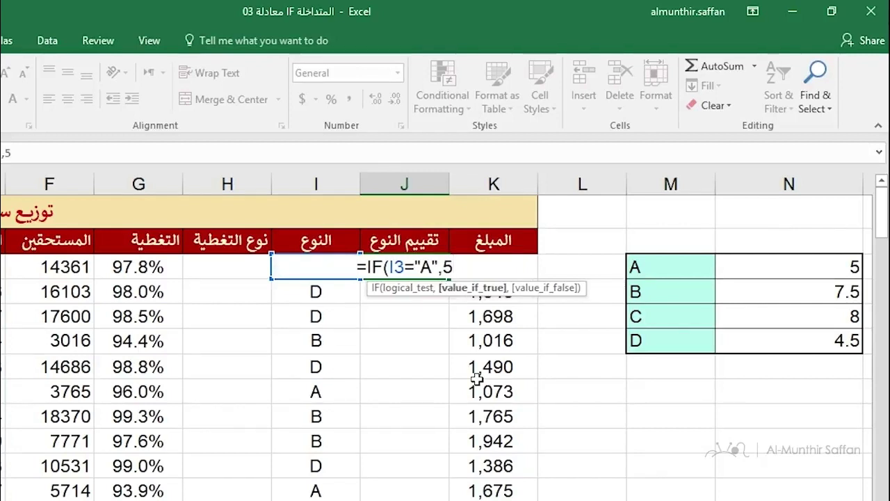
{"action": "type", "text": ","}
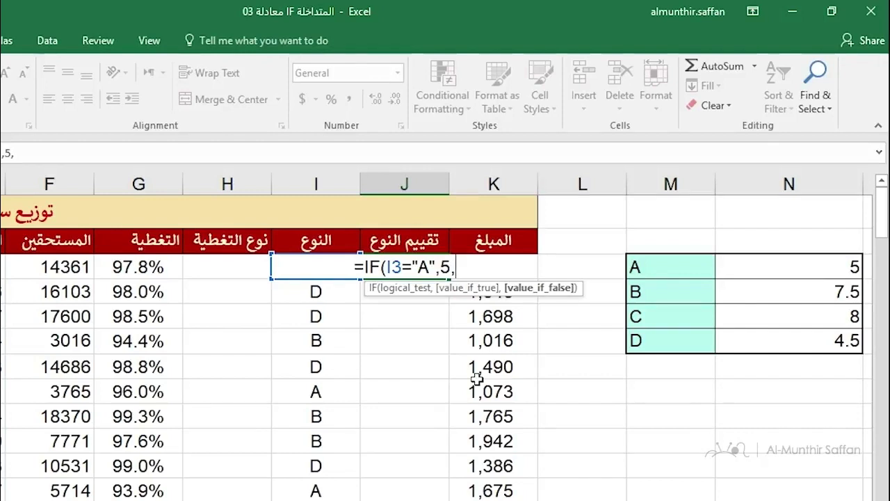
{"action": "type", "text": "if"}
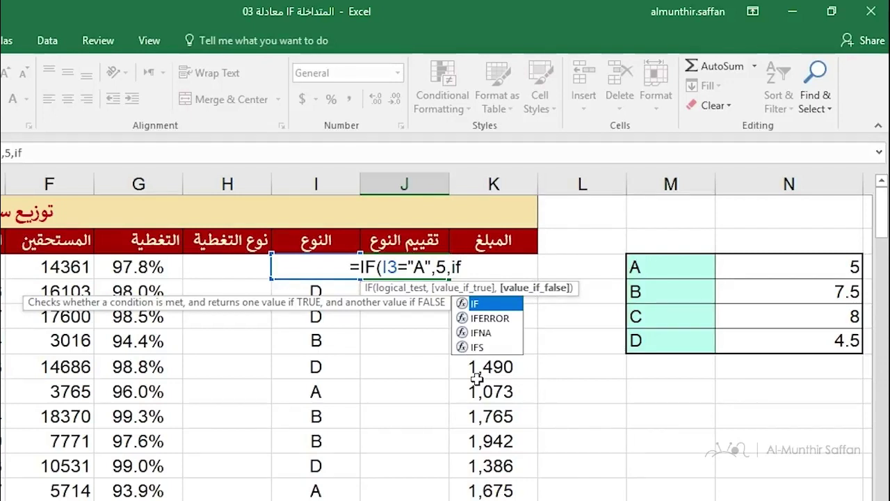
{"action": "key", "text": "Tab"}
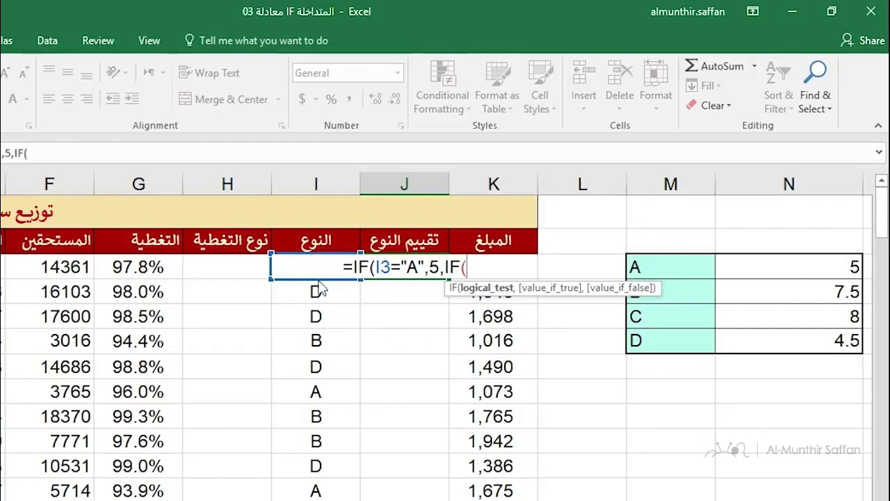
{"action": "type", "text": "I3=\"B"}
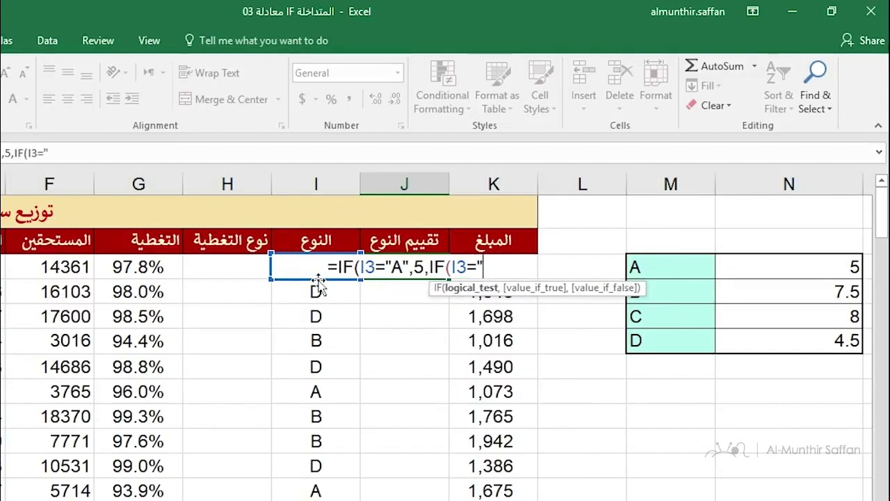
{"action": "type", "text": "\""}
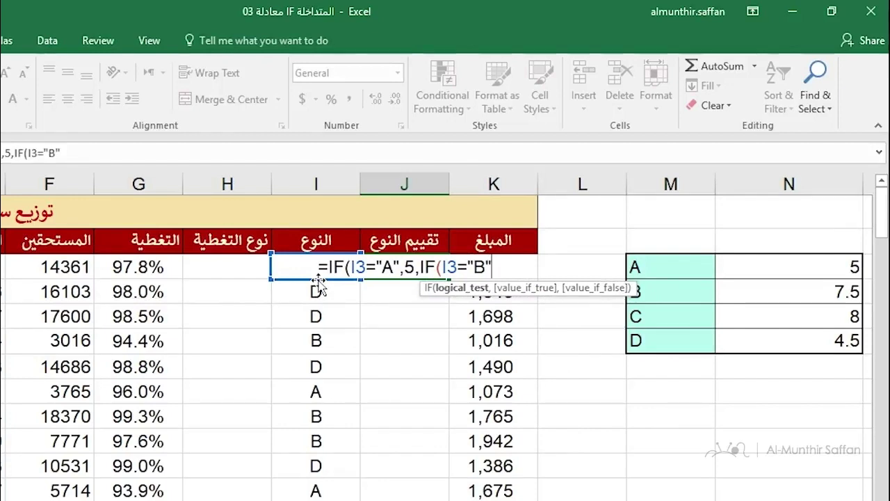
{"action": "type", "text": ","}
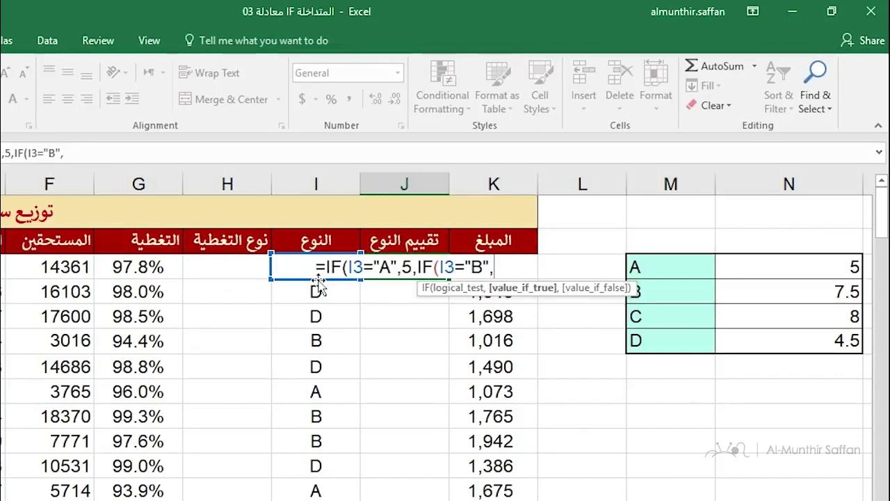
{"action": "type", "text": "7.5,"}
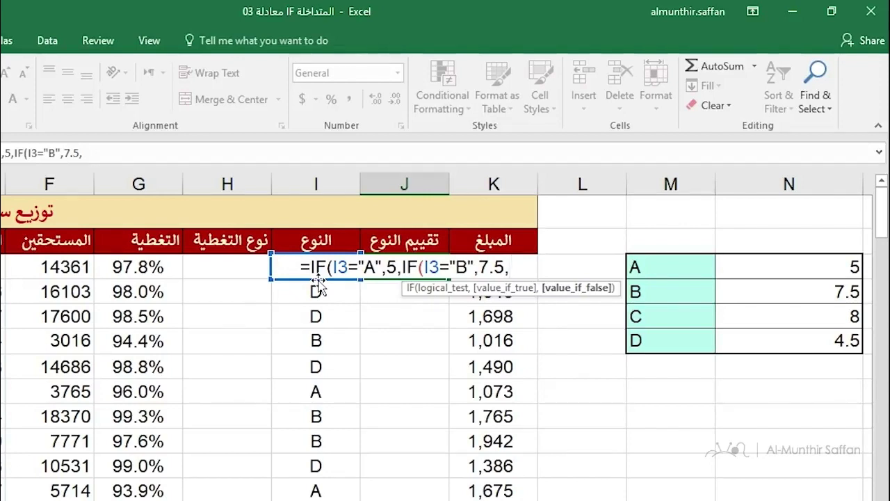
Step: Complete J3's formula with a nested IF returning 8 for I3="C" and otherwise 4.5, and fill it down column J
{"action": "type", "text": "if"}
{"action": "key", "text": "Tab"}
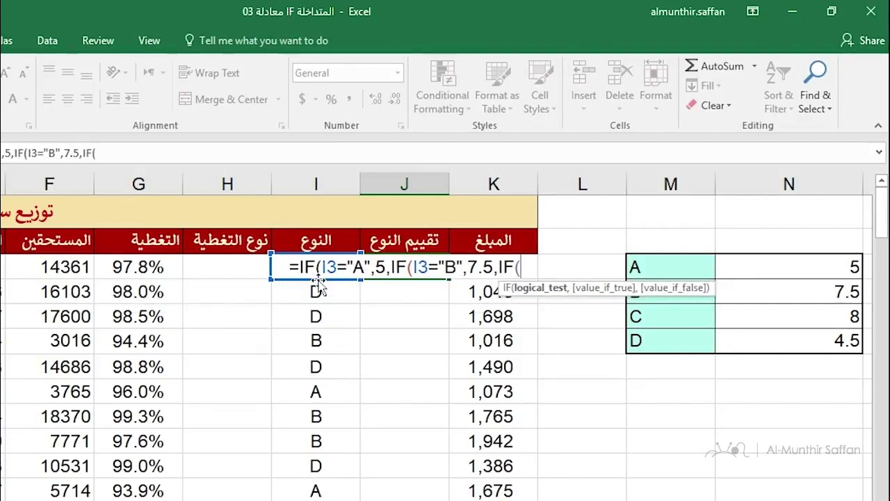
{"action": "type", "text": "I3="}
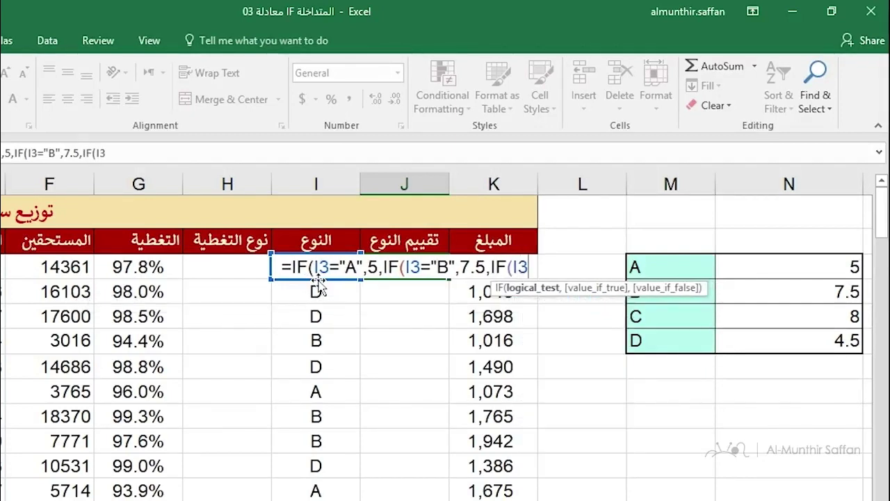
{"action": "type", "text": "\"C\""}
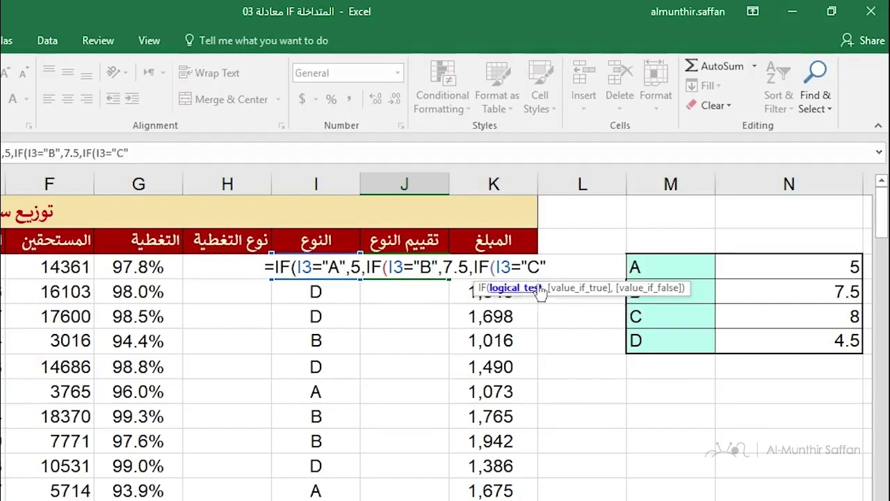
{"action": "type", "text": ","}
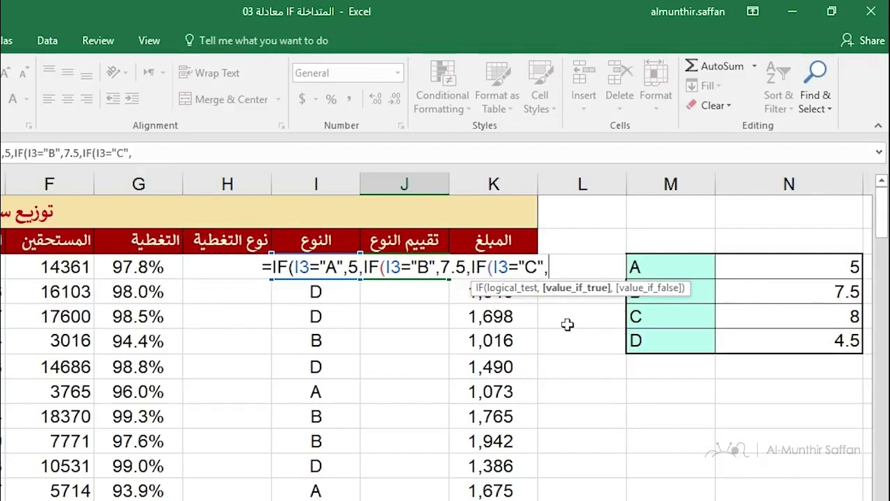
{"action": "type", "text": "8"}
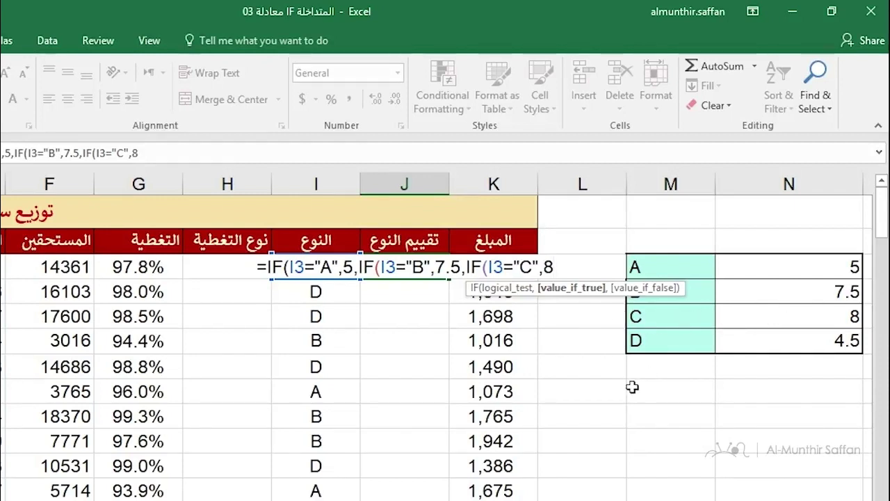
{"action": "type", "text": ","}
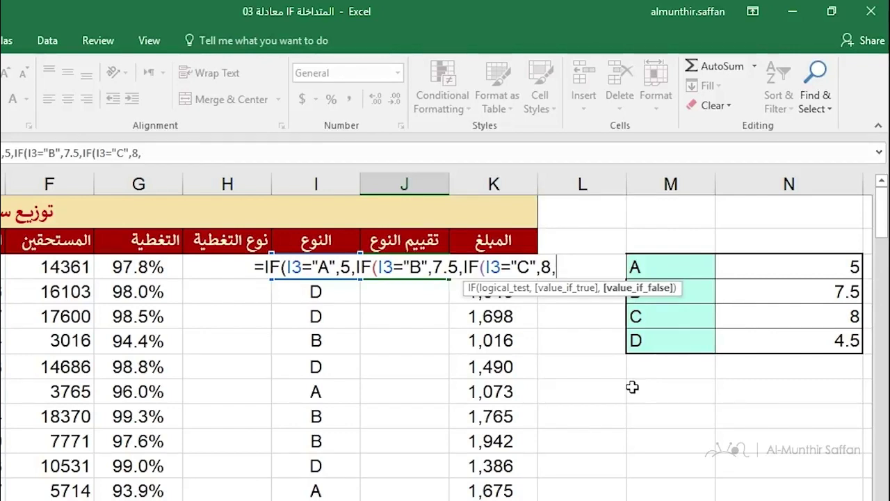
{"action": "type", "text": "4.5"}
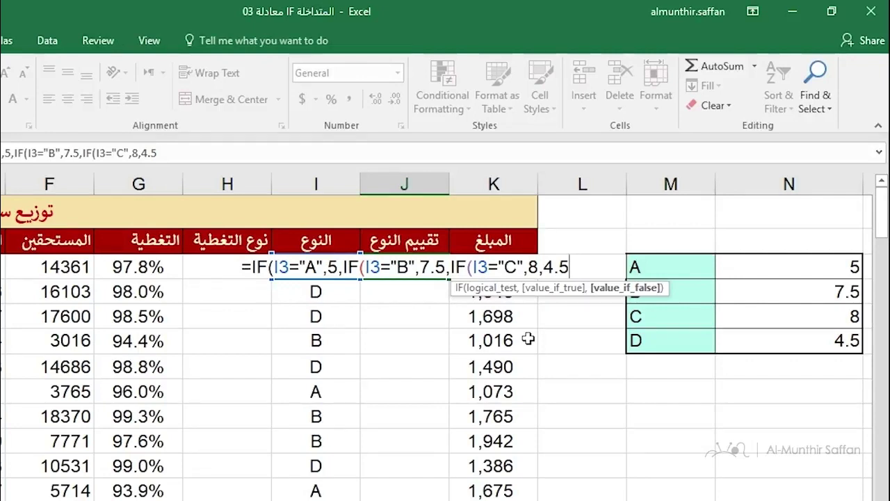
{"action": "type", "text": ")))"}
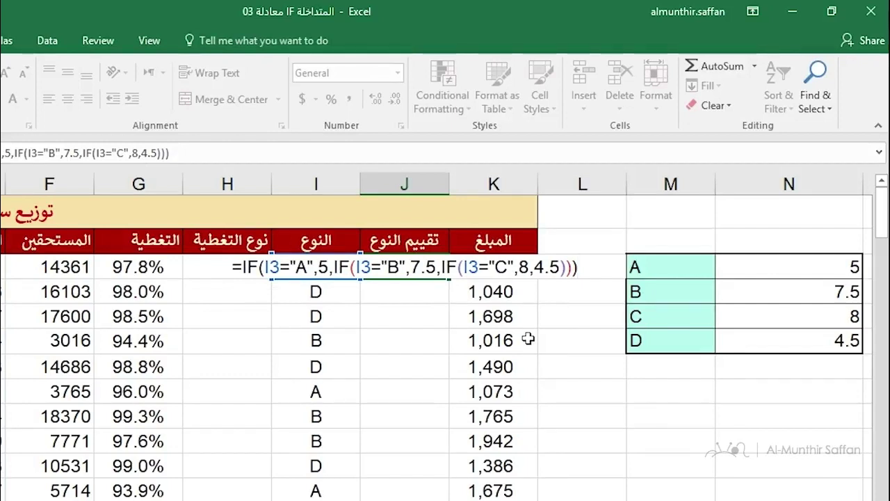
{"action": "key", "text": "Return"}
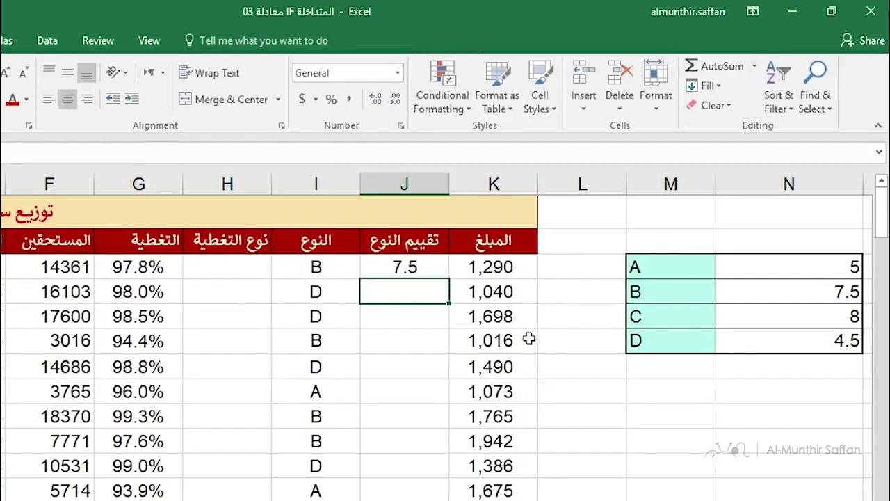
{"action": "left_click", "coordinate": [436, 266]}
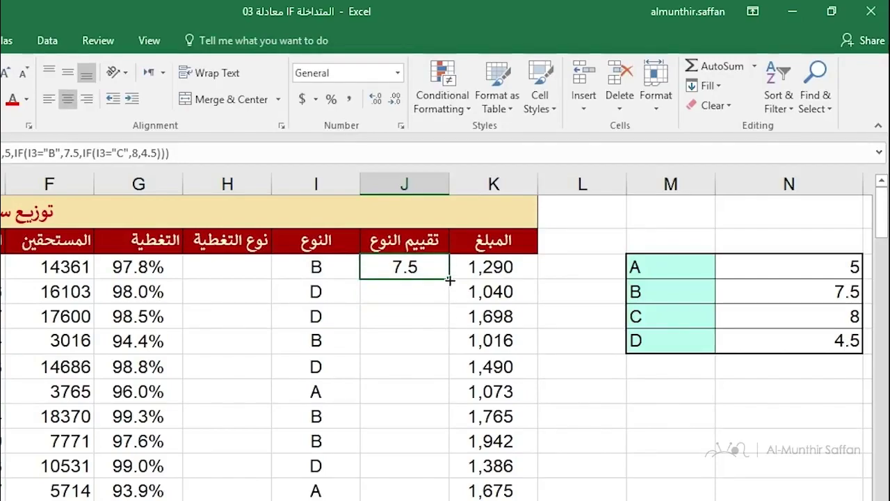
{"action": "double_click", "coordinate": [450, 279]}
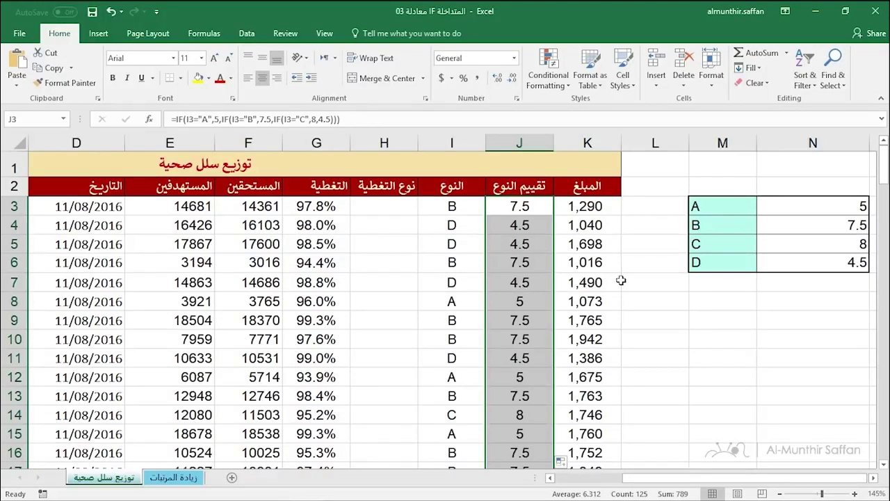
Step: Widen column H and begin an IF formula in H3 that returns "جيدة" when G3>=95%
{"action": "left_click", "coordinate": [368, 207]}
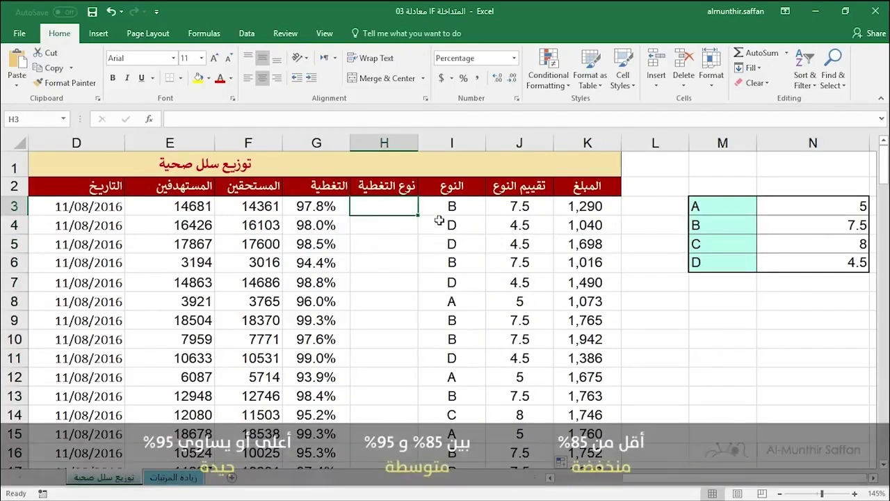
{"action": "left_click_drag", "start_coordinate": [421, 142], "coordinate": [636, 145]}
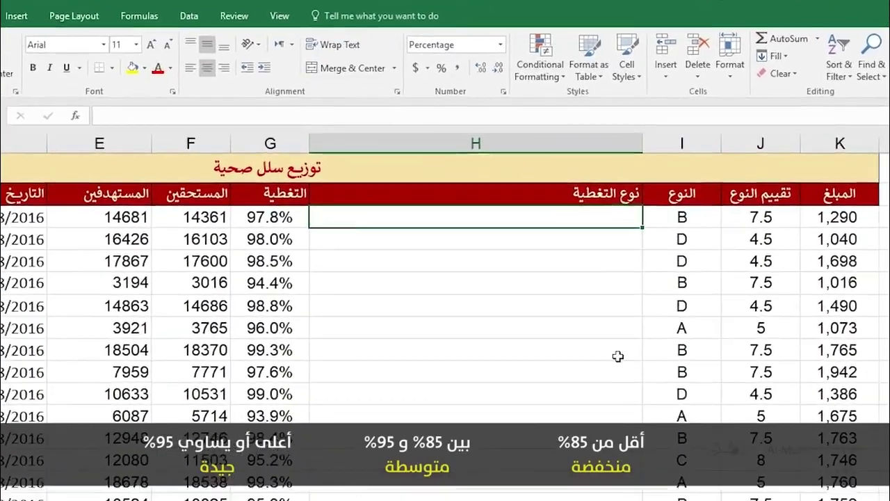
{"action": "type", "text": "="}
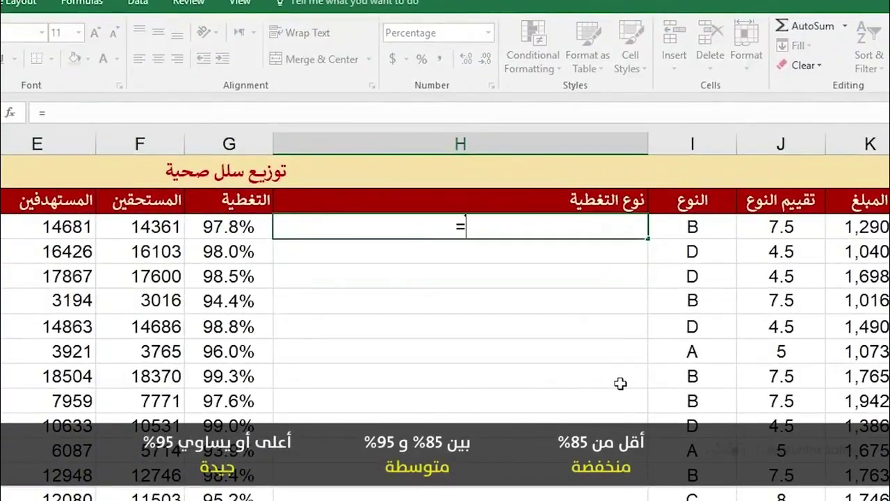
{"action": "type", "text": "if"}
{"action": "key", "text": "Tab"}
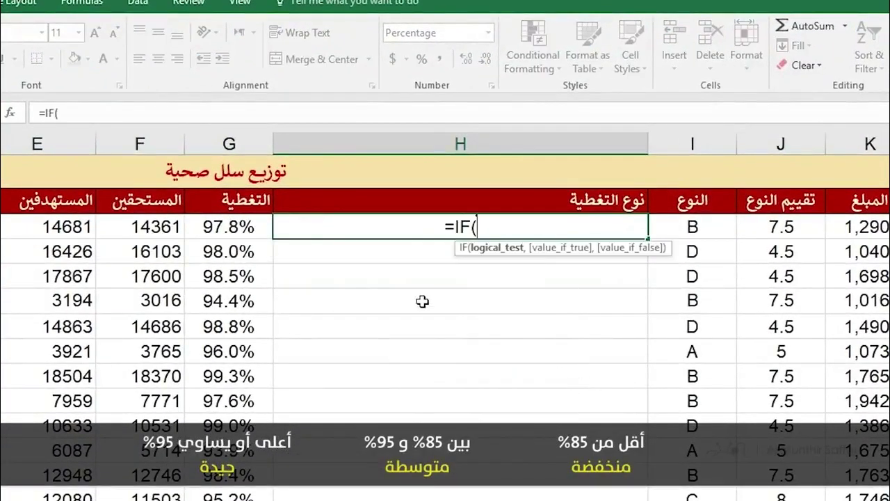
{"action": "left_click", "coordinate": [229, 227]}
{"action": "type", "text": ">="}
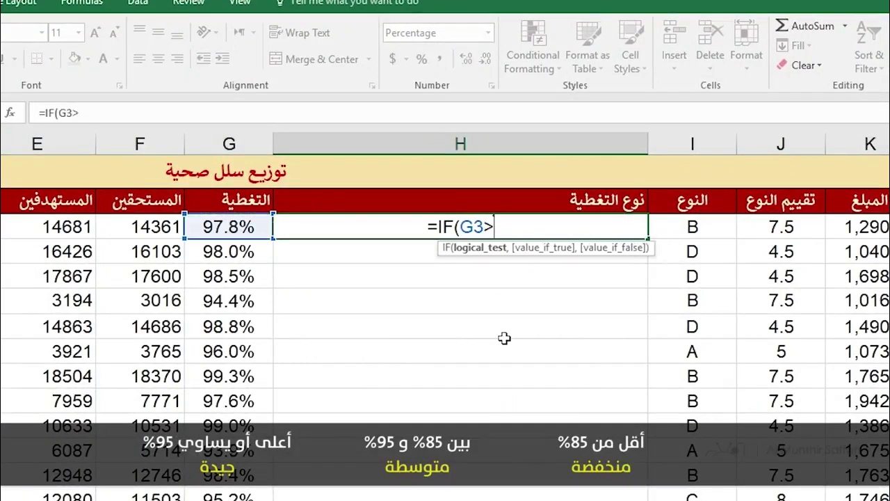
{"action": "type", "text": "9"}
{"action": "type", "text": "%"}
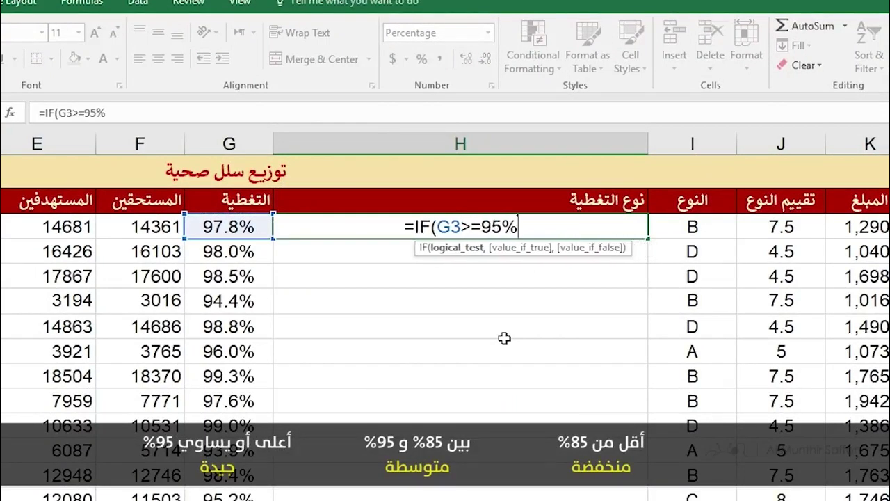
{"action": "type", "text": ",\"جيدة\""}
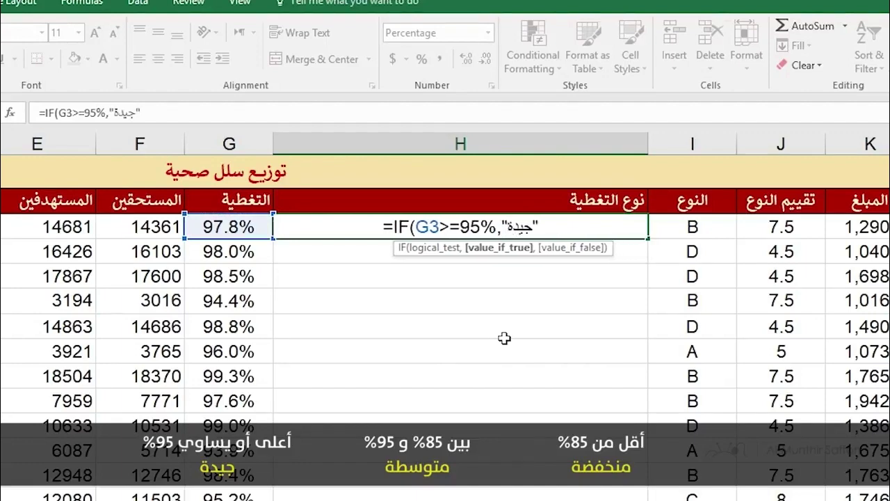
{"action": "type", "text": ","}
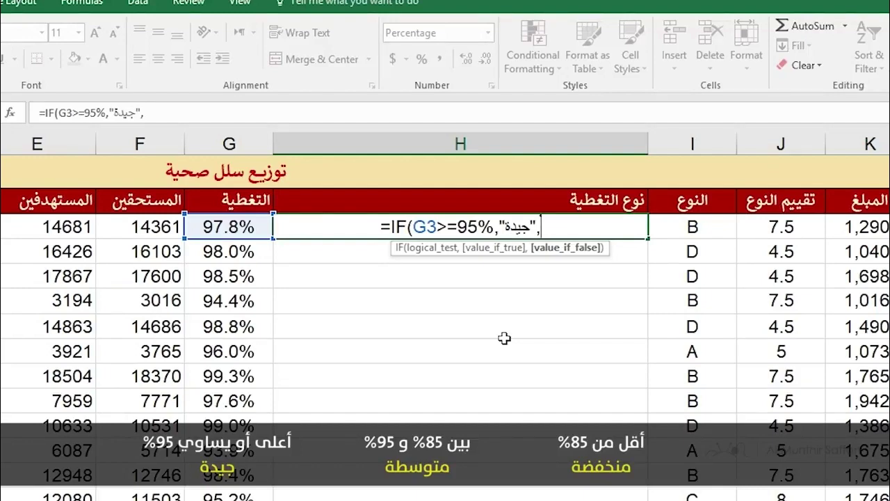
Step: Nest an IF in H3's formula that returns "متوسطة" when G3>=85%
{"action": "type", "text": "if"}
{"action": "key", "text": "Tab"}
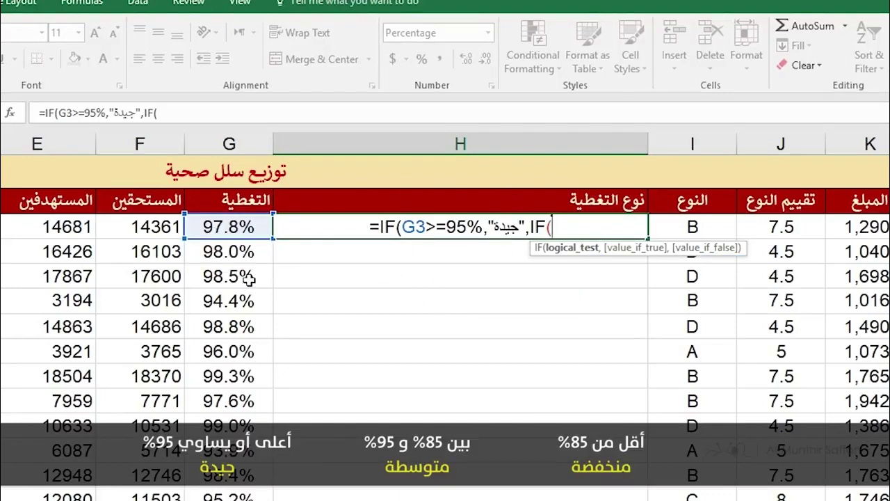
{"action": "left_click", "coordinate": [236, 229]}
{"action": "type", "text": ">=8"}
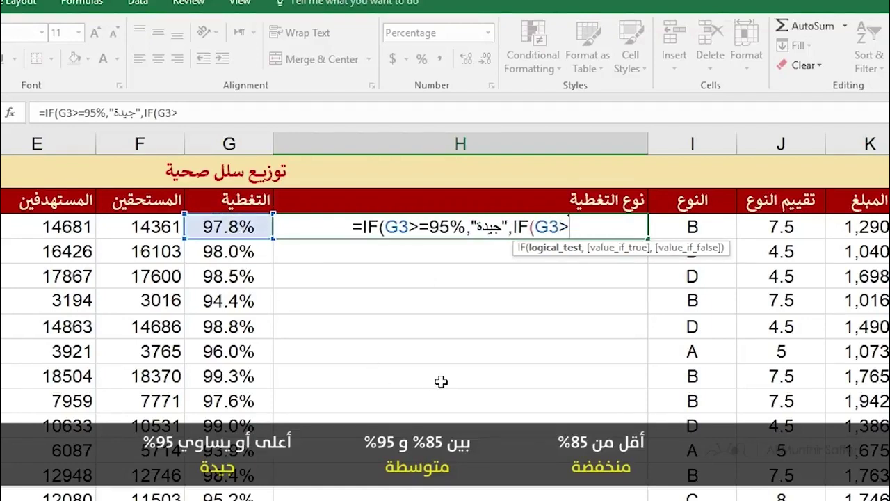
{"action": "type", "text": "5%,"}
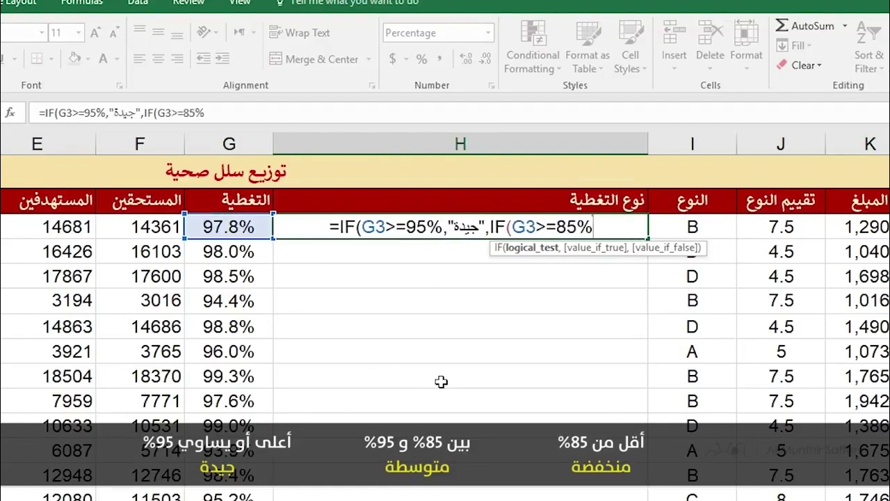
{"action": "type", "text": "\"مت"}
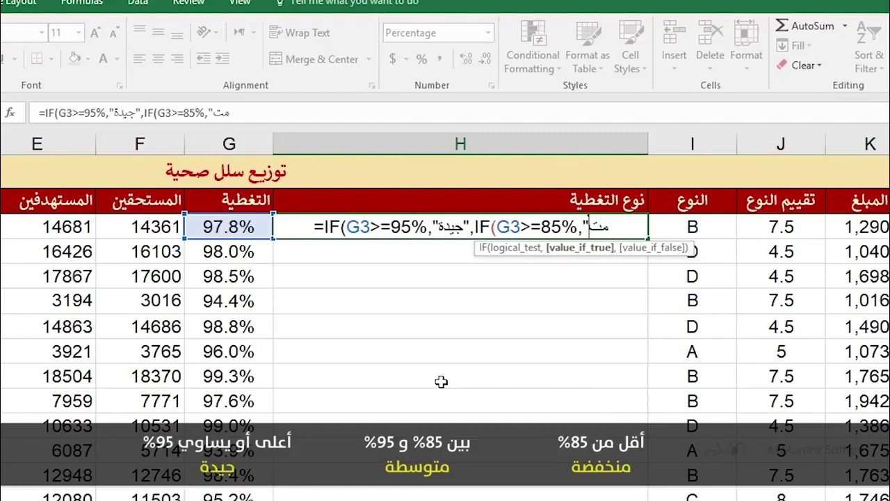
{"action": "type", "text": "وسطة\","}
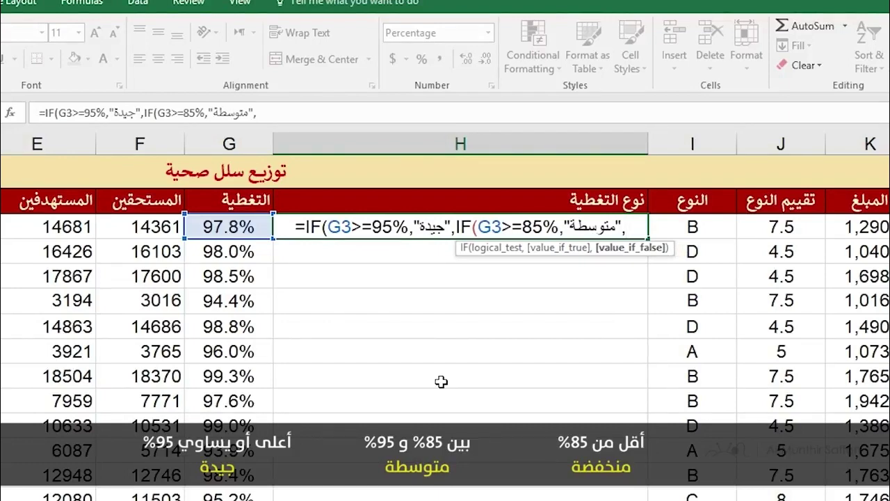
Step: Complete H3's nested IF formula so it returns "منخفضة" in all other cases
{"action": "type", "text": "\"منخ"}
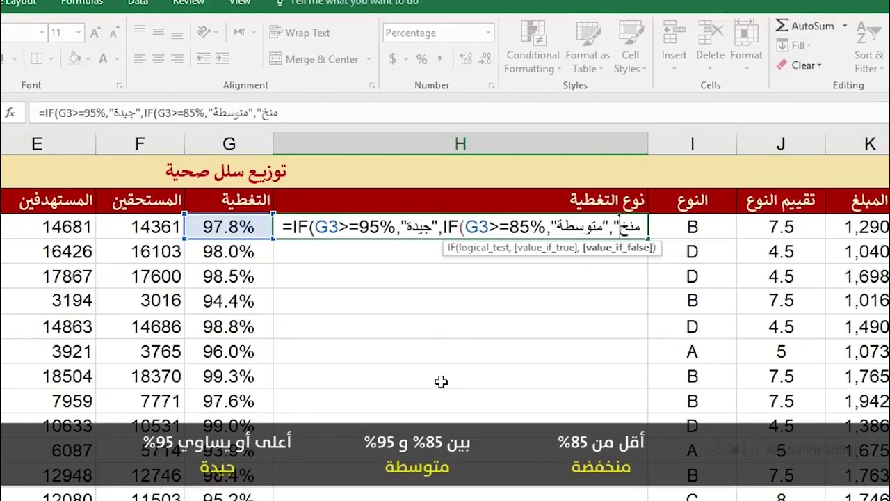
{"action": "type", "text": "فضة\""}
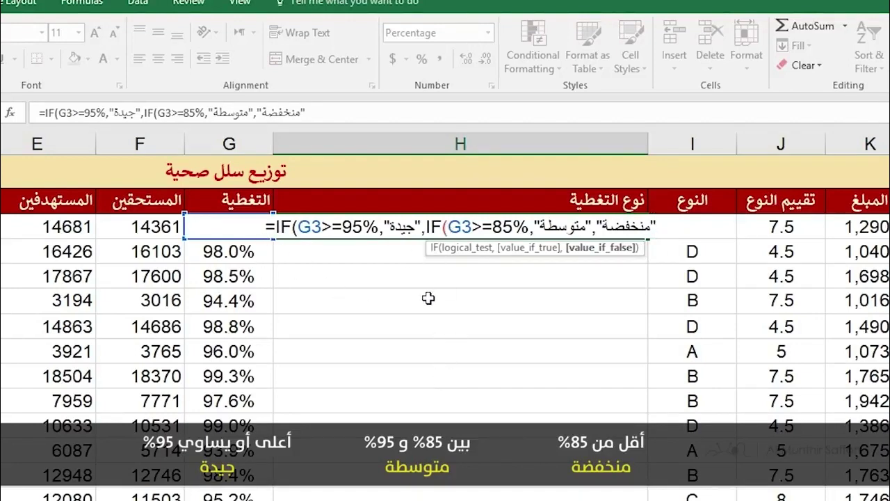
{"action": "type", "text": "))"}
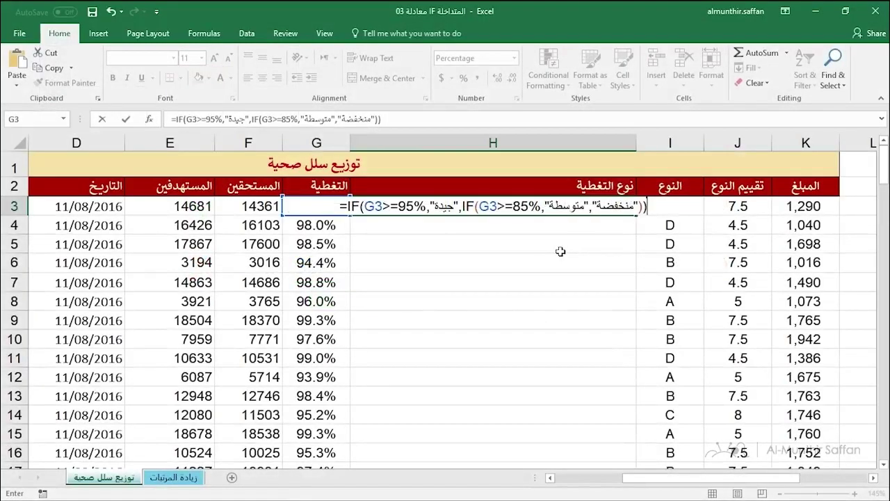
{"action": "key", "text": "Return"}
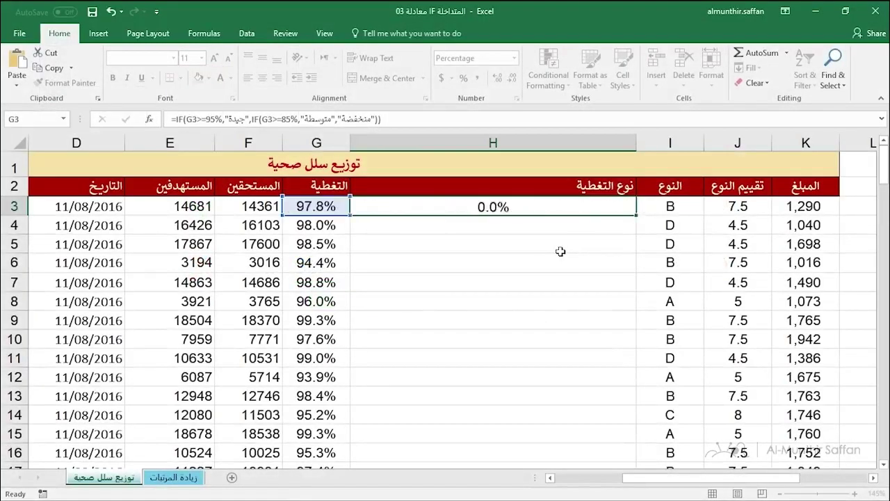
Step: Fill H3's formula down column H and narrow the column to fit its short labels
{"action": "left_click", "coordinate": [569, 207]}
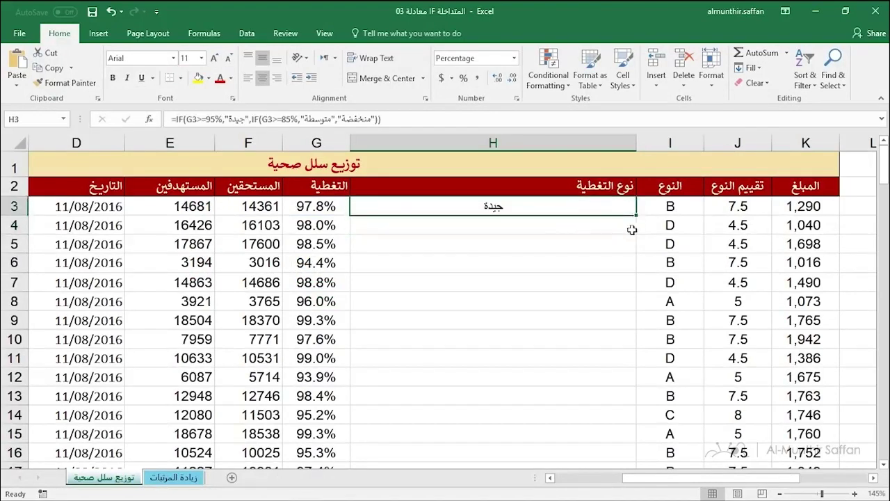
{"action": "double_click", "coordinate": [635, 215]}
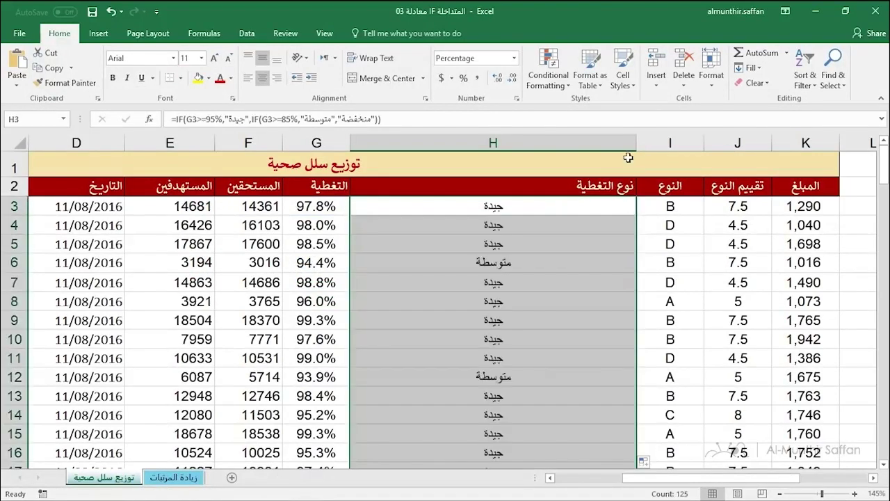
{"action": "left_click_drag", "start_coordinate": [636, 144], "coordinate": [452, 146]}
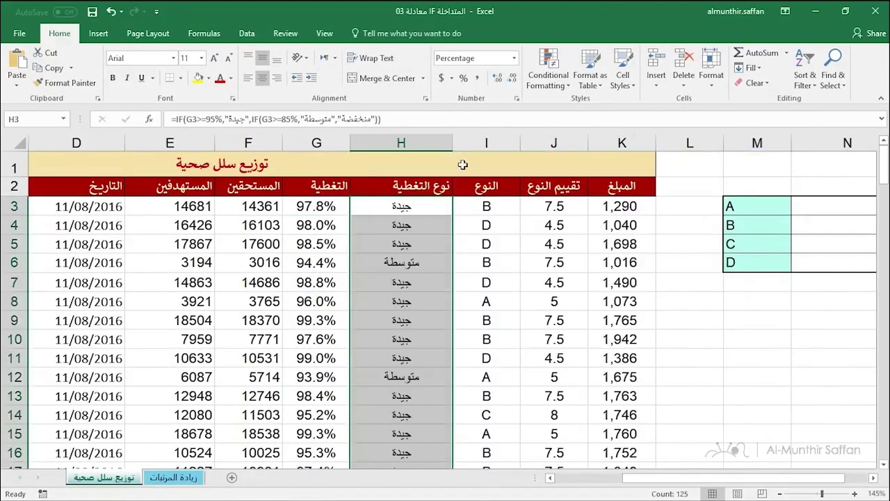
{"action": "left_click", "coordinate": [479, 261]}
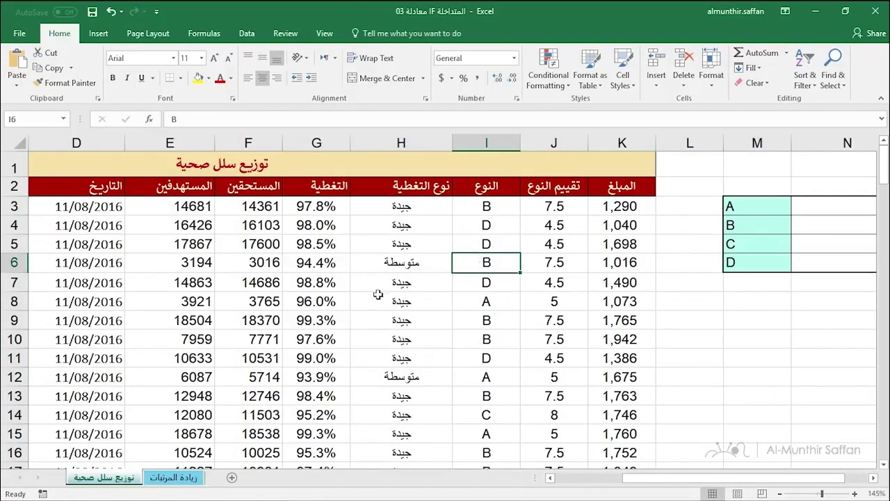
Step: Switch to the زيادة المرتبات sheet and review the raise percentage for each employment type in K4:L6
{"action": "left_click", "coordinate": [182, 479]}
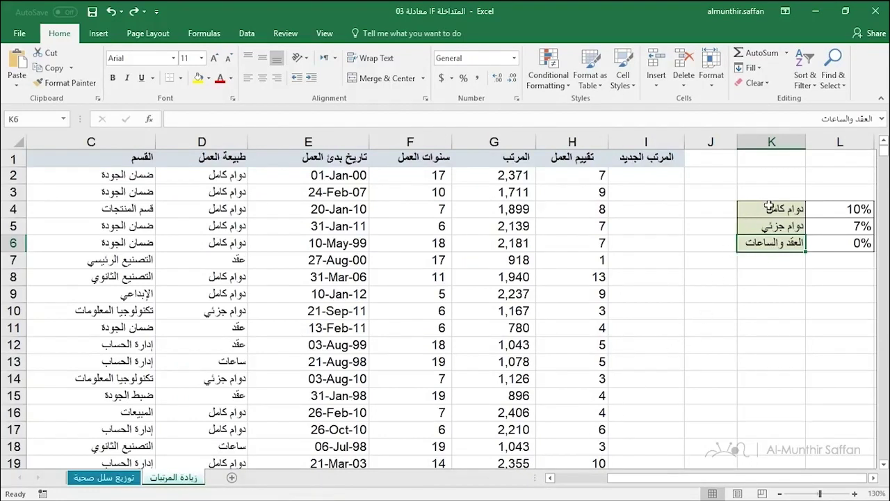
{"action": "left_click", "coordinate": [670, 176]}
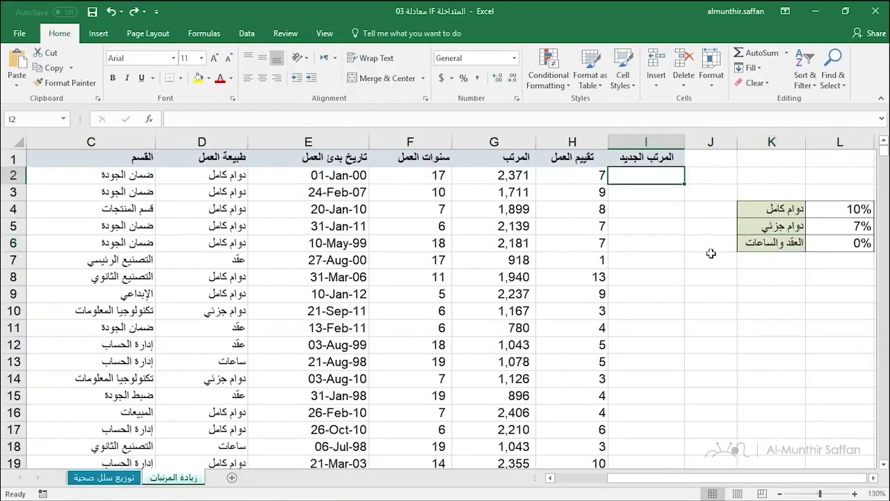
{"action": "left_click_drag", "start_coordinate": [772, 208], "coordinate": [852, 208]}
{"action": "left_click_drag", "start_coordinate": [774, 226], "coordinate": [833, 226]}
{"action": "left_click_drag", "start_coordinate": [784, 243], "coordinate": [828, 245]}
Step: Widen column I and begin an IF formula in I2 whose logical test compares D2 for equality
{"action": "left_click", "coordinate": [656, 175]}
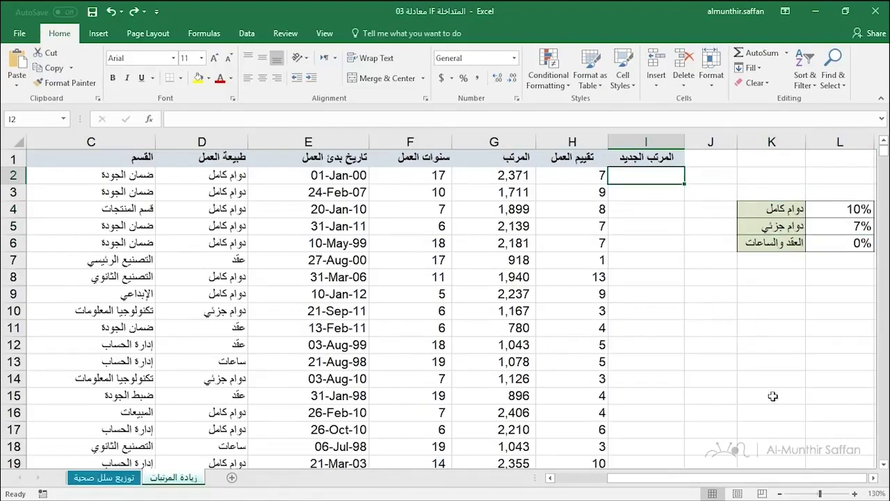
{"action": "left_click", "coordinate": [873, 478]}
{"action": "left_click_drag", "start_coordinate": [555, 142], "coordinate": [669, 143]}
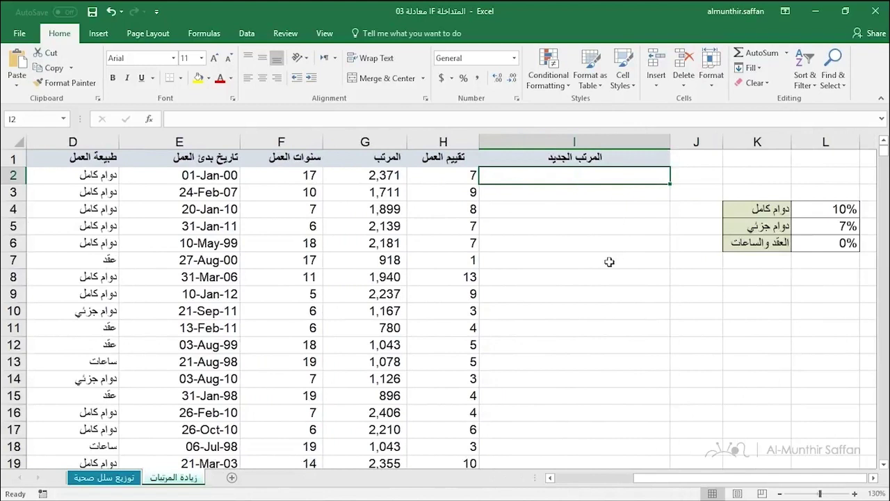
{"action": "type", "text": "=if"}
{"action": "key", "text": "Tab"}
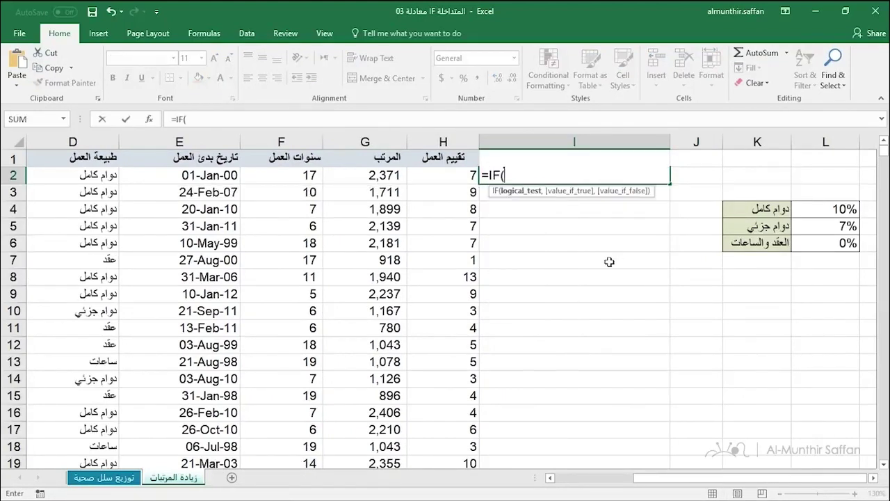
{"action": "left_click", "coordinate": [86, 174]}
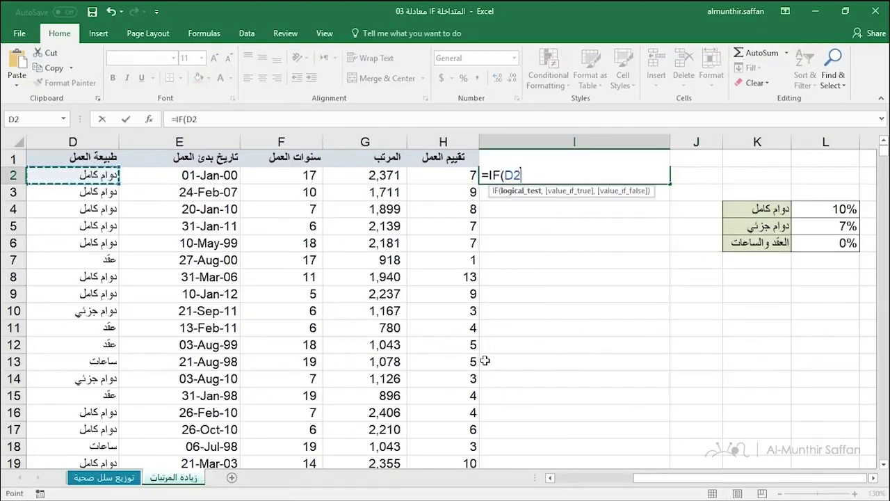
{"action": "type", "text": "="}
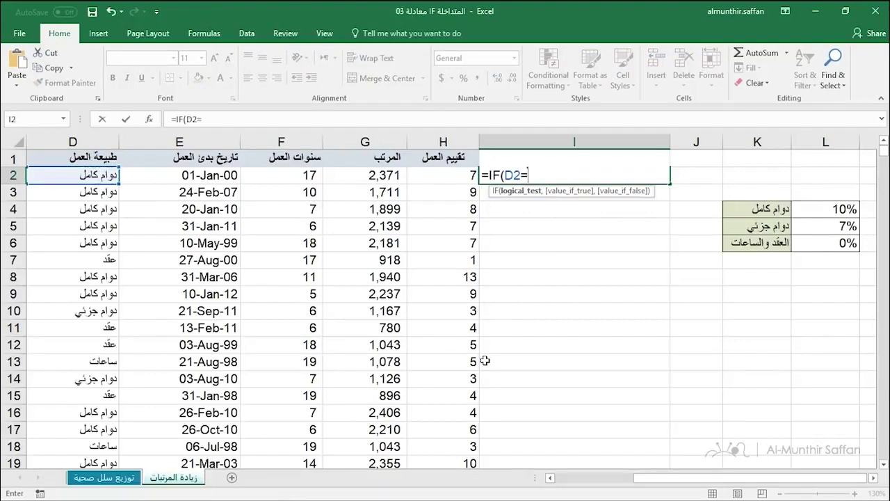
{"action": "type", "text": "\"دوام كامل\""}
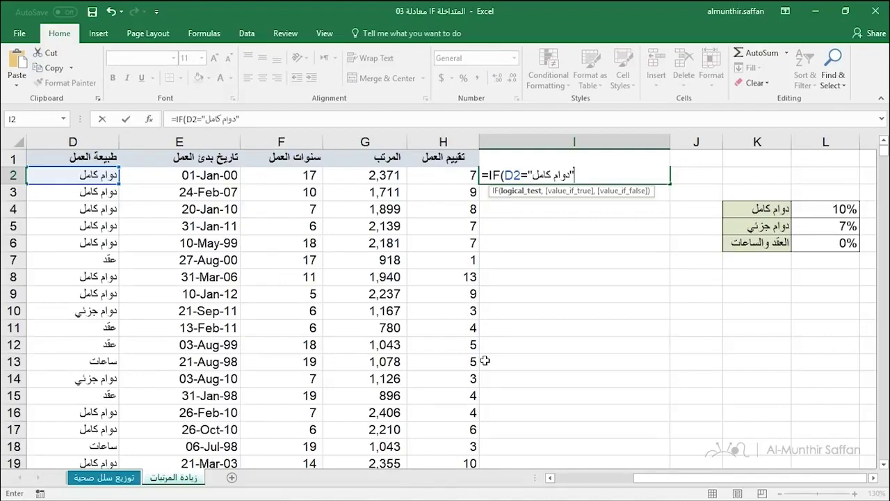
{"action": "key", "text": "BackSpace"}
{"action": "key", "text": "BackSpace"}
{"action": "key", "text": "BackSpace"}
{"action": "key", "text": "BackSpace"}
{"action": "key", "text": "BackSpace"}
{"action": "key", "text": "BackSpace"}
{"action": "key", "text": "BackSpace"}
{"action": "key", "text": "BackSpace"}
{"action": "key", "text": "BackSpace"}
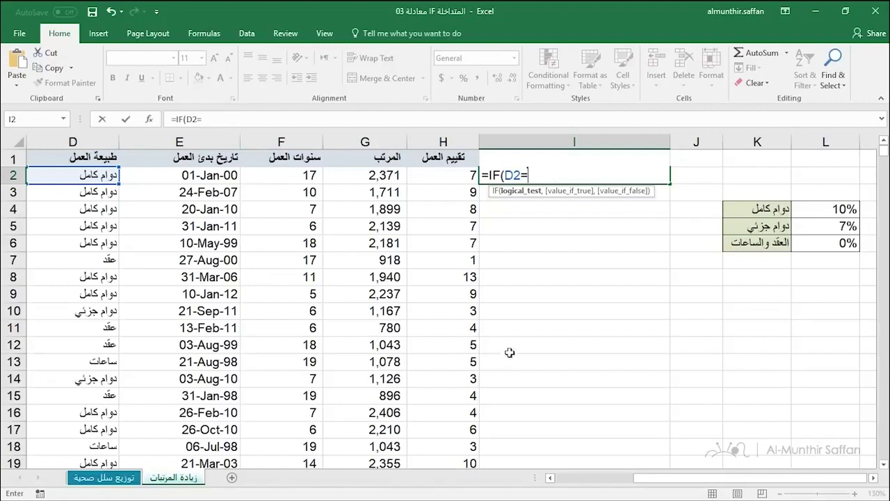
Step: Complete the logical test in I2's IF formula as D2=$K$4, using an absolute reference to the full-time label
{"action": "left_click", "coordinate": [765, 208]}
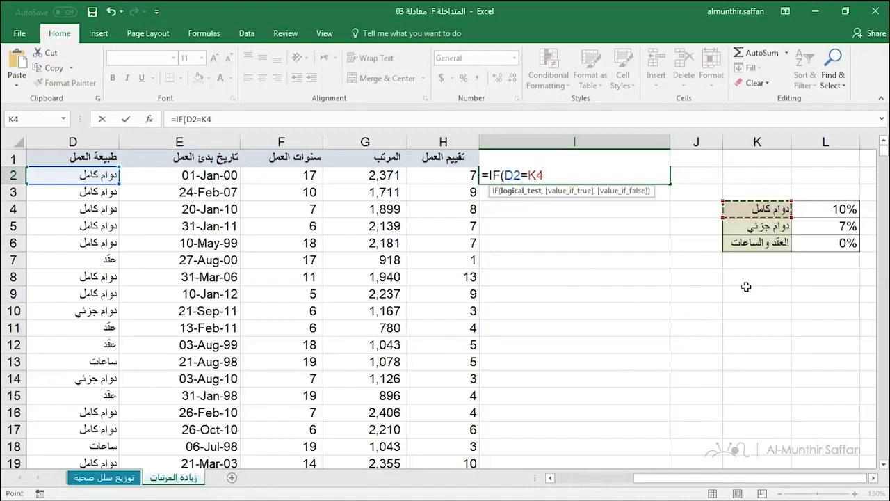
{"action": "key", "text": "F4"}
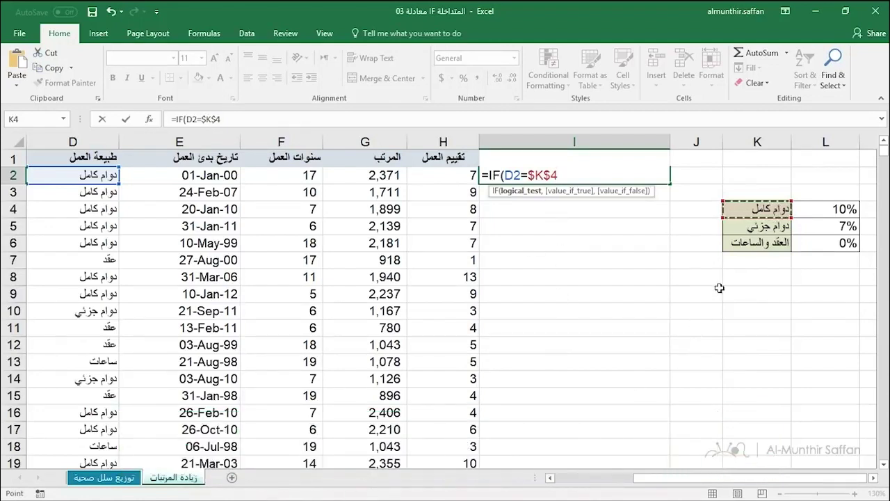
{"action": "type", "text": ","}
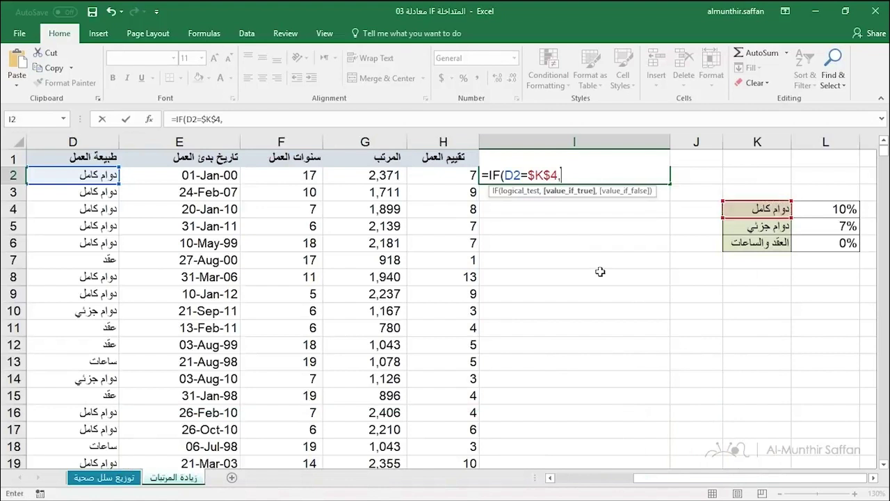
Step: Set the value if true in I2's IF formula to G2*$L$4+G2, with the raise percentage as an absolute reference
{"action": "left_click", "coordinate": [368, 173]}
{"action": "type", "text": "*"}
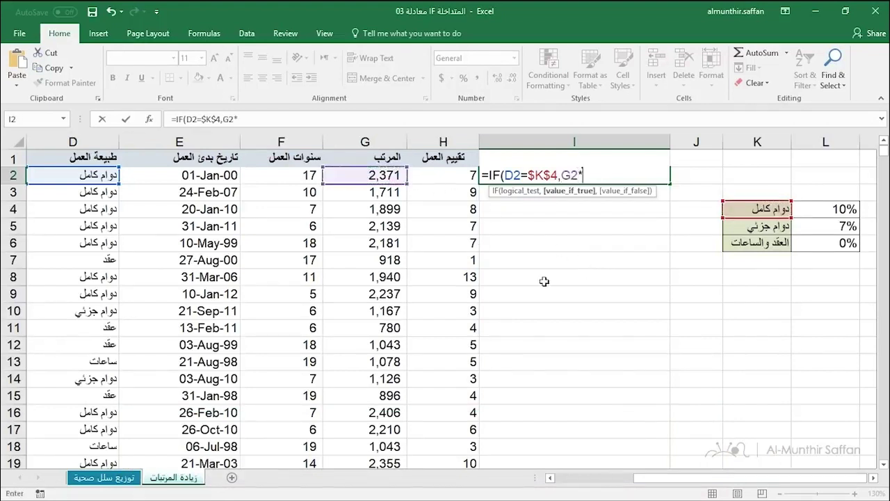
{"action": "left_click", "coordinate": [806, 212]}
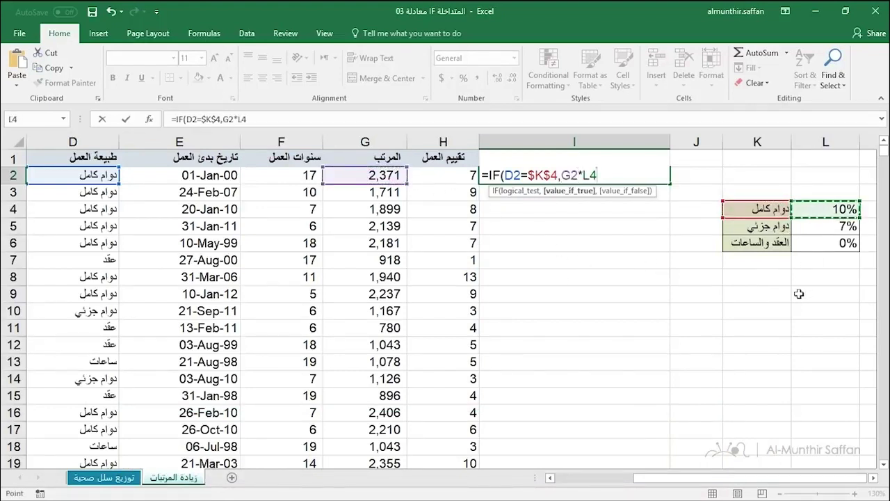
{"action": "key", "text": "F4"}
{"action": "type", "text": "+"}
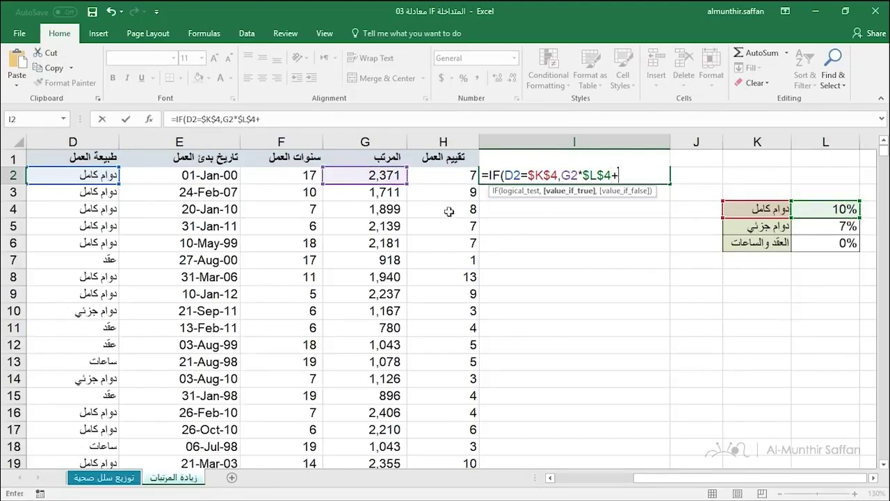
{"action": "left_click", "coordinate": [388, 175]}
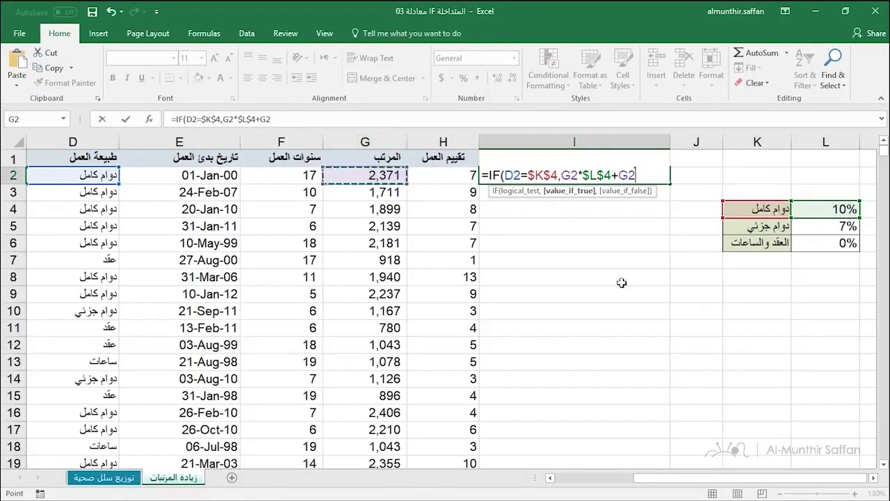
{"action": "type", "text": ","}
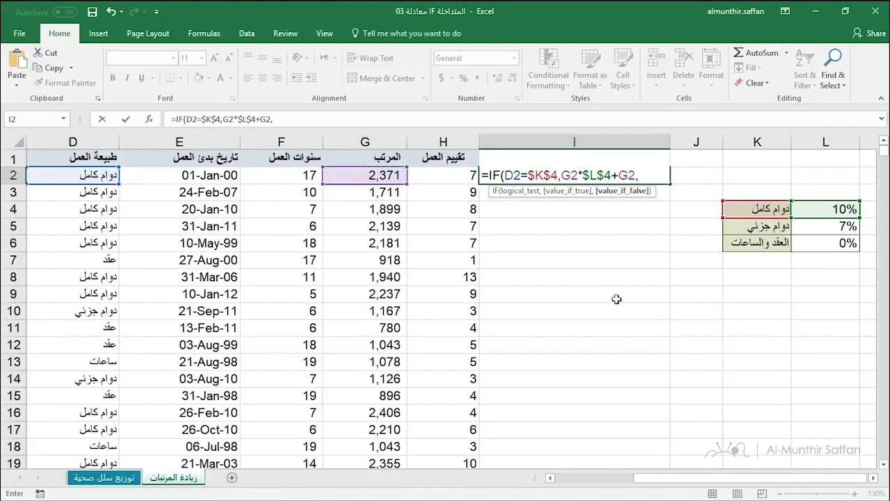
Step: Nest a second IF in I2's formula that tests D2=$K$5, with the part-time label as an absolute reference
{"action": "type", "text": "IF("}
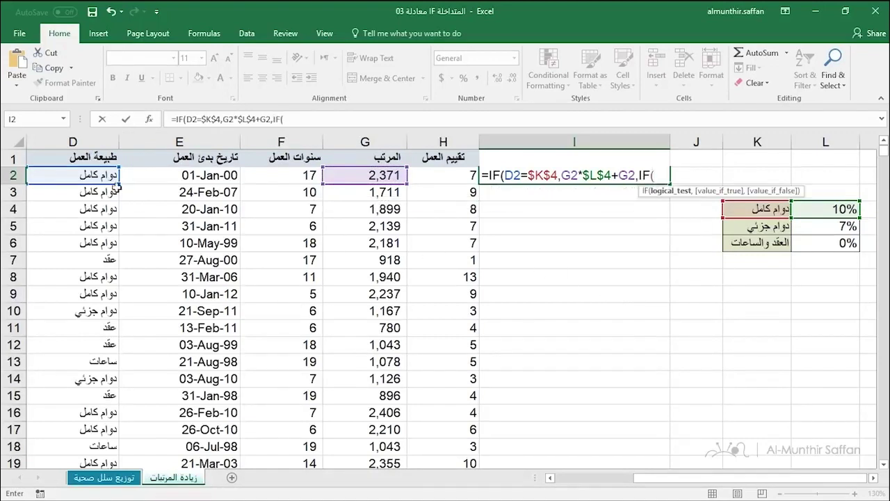
{"action": "left_click", "coordinate": [106, 175]}
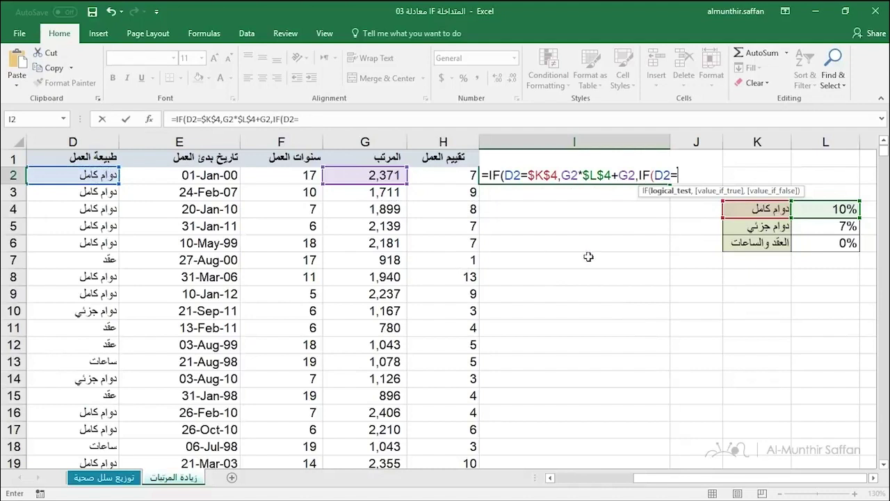
{"action": "left_click", "coordinate": [772, 227]}
{"action": "key", "text": "F4"}
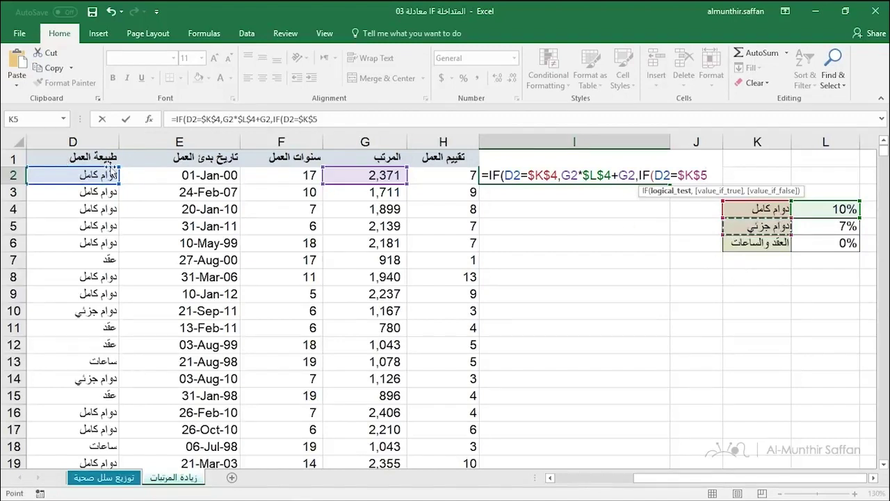
{"action": "type", "text": ","}
Step: Set the nested IF's value if true in I2 to G2*$L$5+G2, with the part-time raise percentage as an absolute reference
{"action": "left_click", "coordinate": [379, 175]}
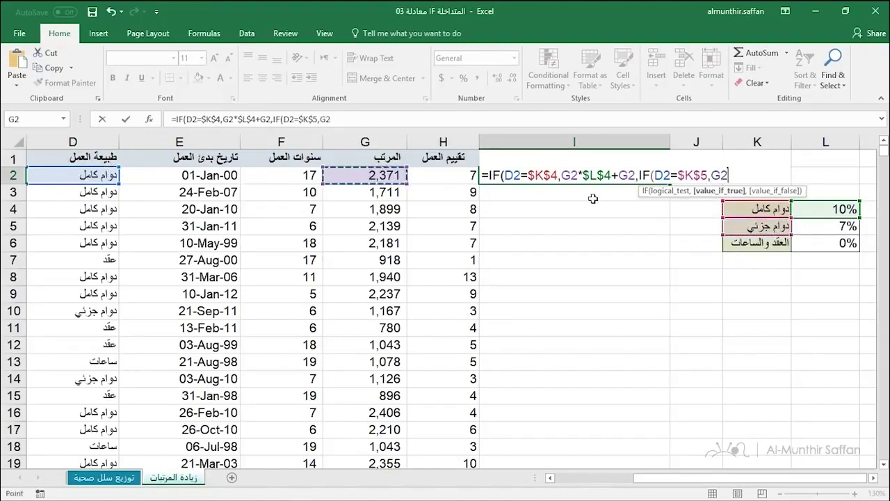
{"action": "type", "text": "*"}
{"action": "left_click", "coordinate": [827, 230]}
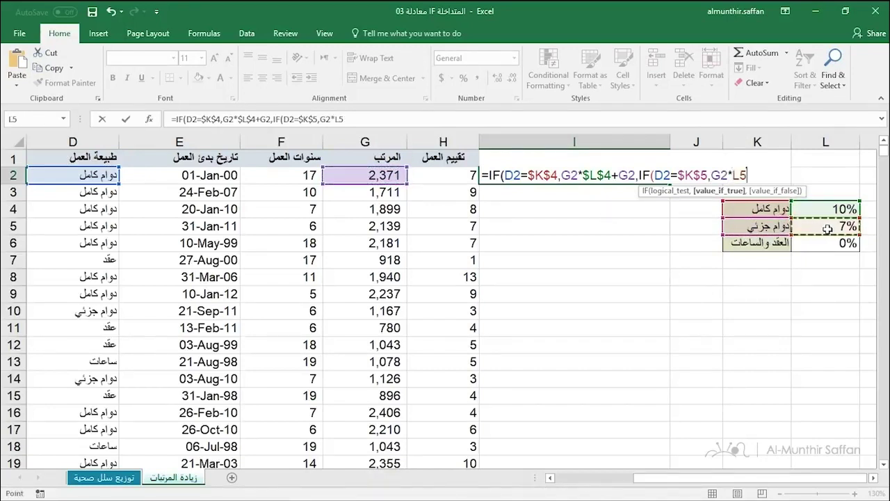
{"action": "type", "text": "+"}
{"action": "left_click", "coordinate": [372, 176]}
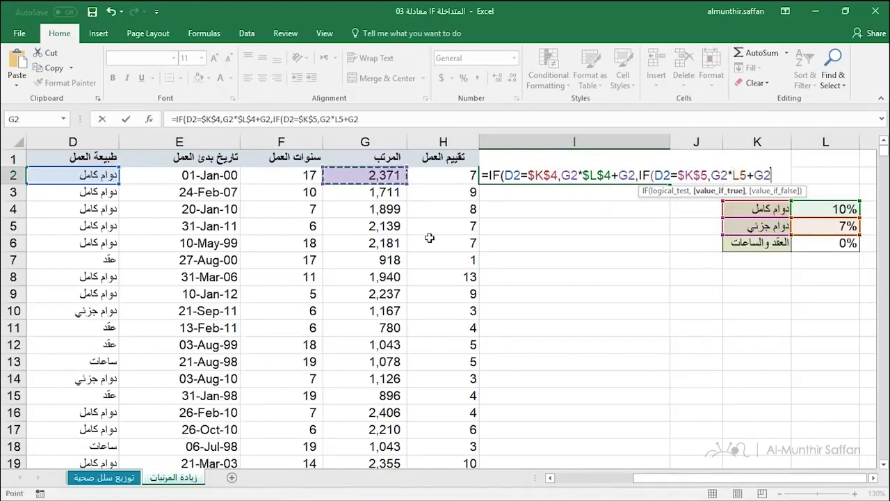
{"action": "left_click", "coordinate": [739, 174]}
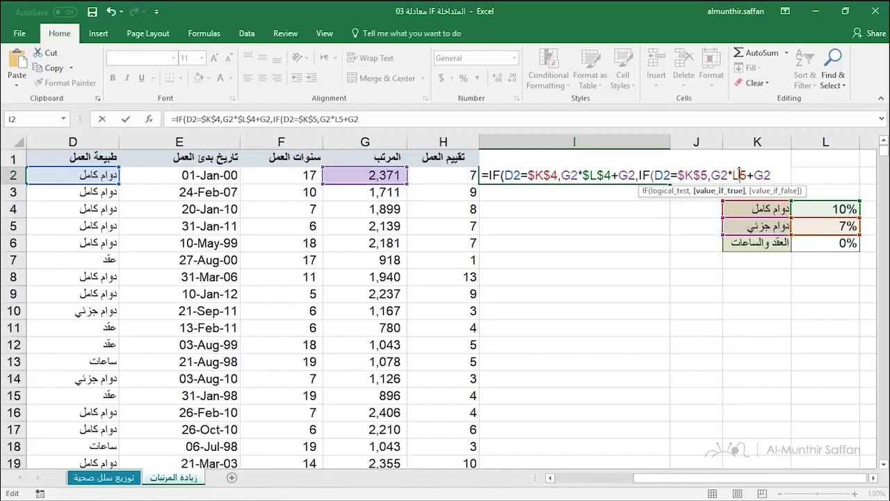
{"action": "key", "text": "F4"}
{"action": "left_click", "coordinate": [790, 176]}
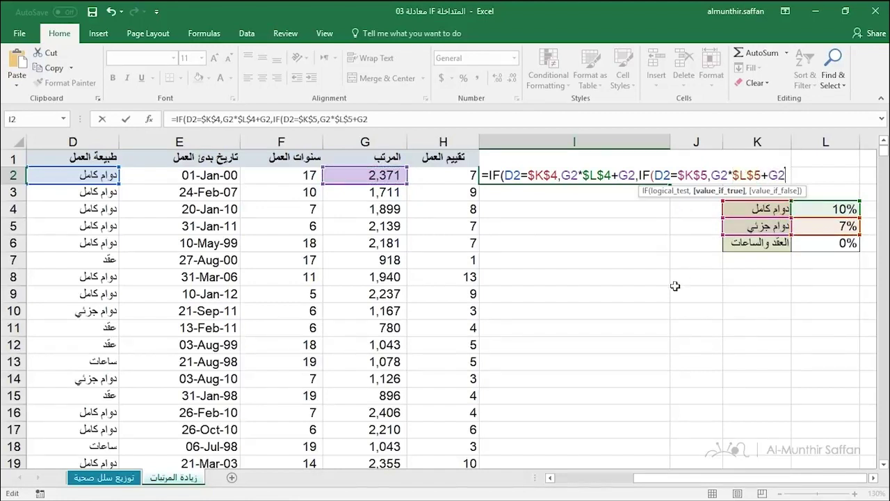
Step: Complete I2's formula with G2 as the nested IF's value if false, and fill the formula down column I
{"action": "type", "text": ","}
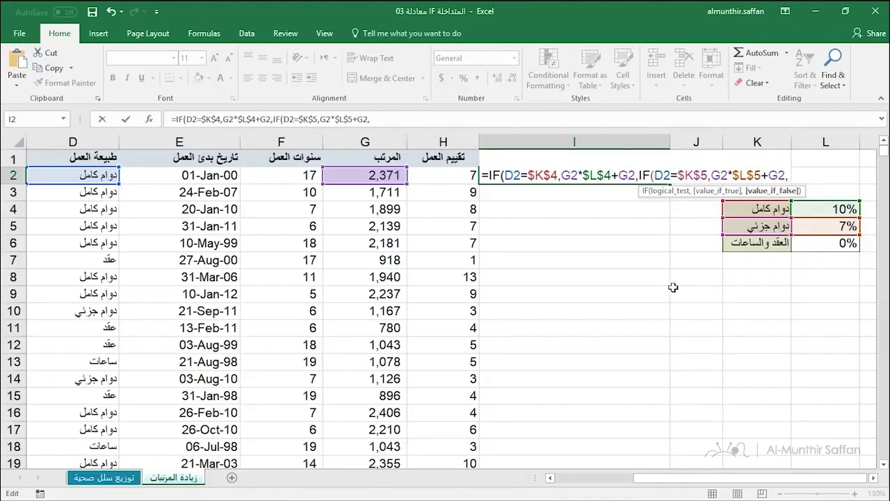
{"action": "left_click", "coordinate": [370, 177]}
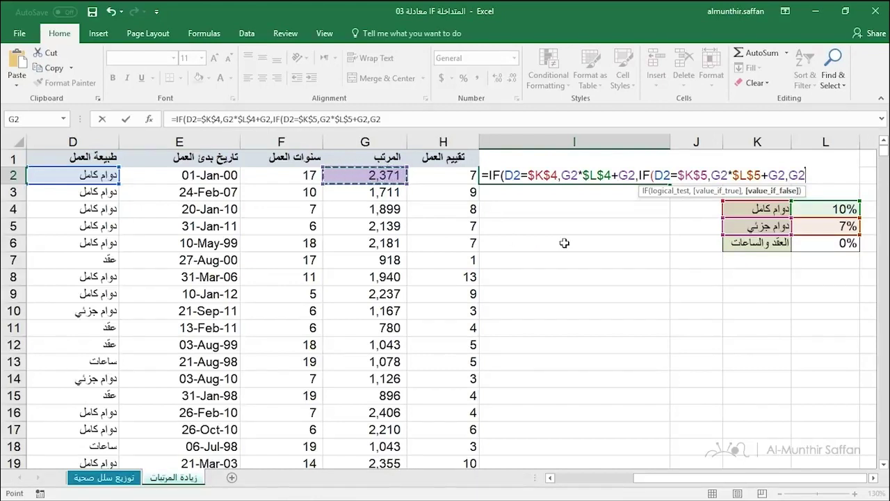
{"action": "type", "text": "))"}
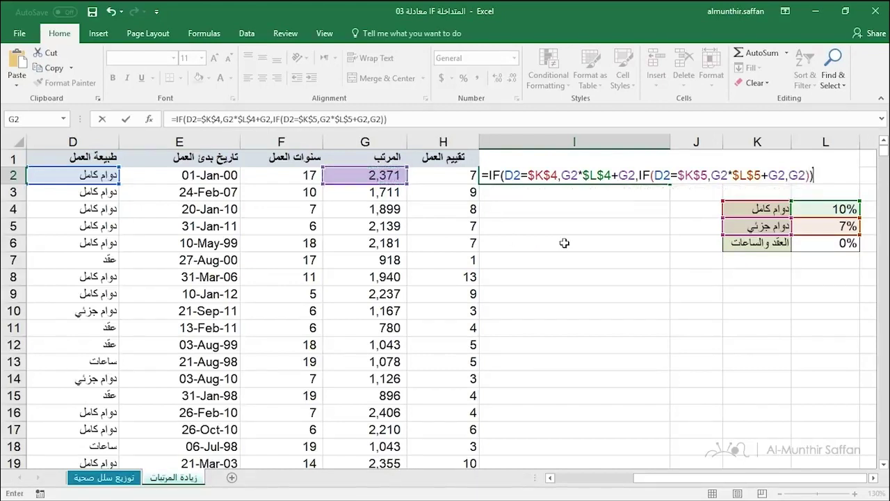
{"action": "key", "text": "Return"}
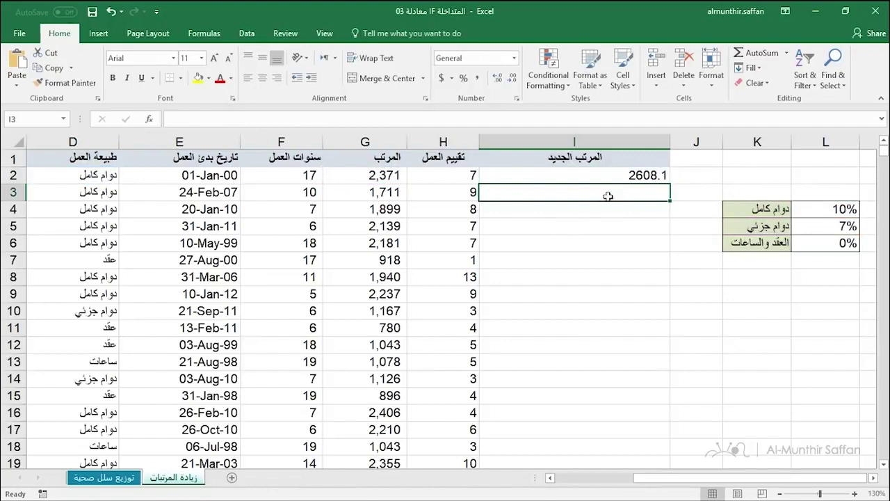
{"action": "left_click", "coordinate": [622, 177]}
{"action": "double_click", "coordinate": [669, 189]}
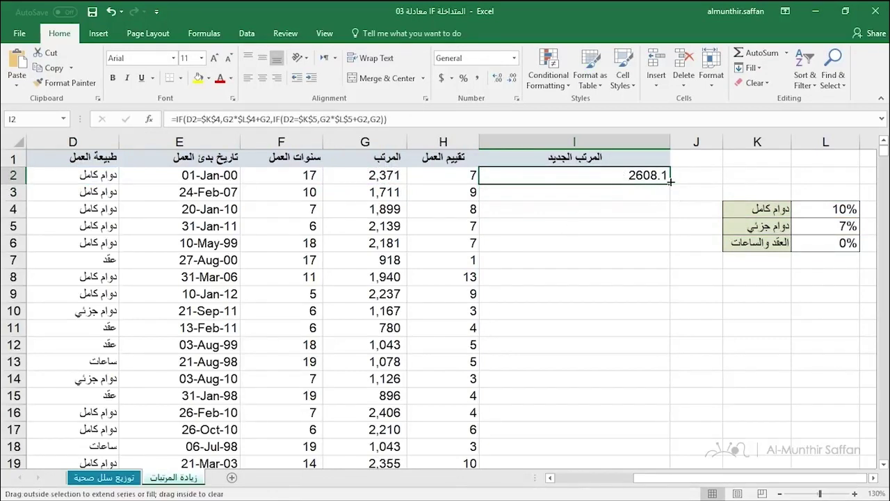